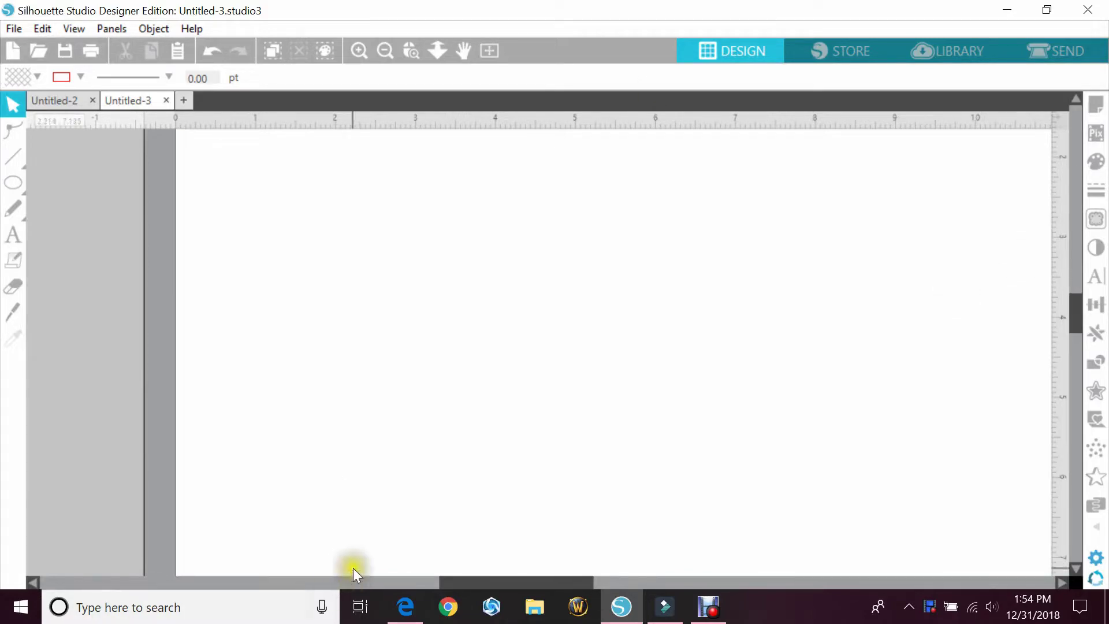
Switch to Edge to examine the rosette flowers in the "My Little Princess" reference image, and return to Silhouette Studio.
left_click(412, 607)
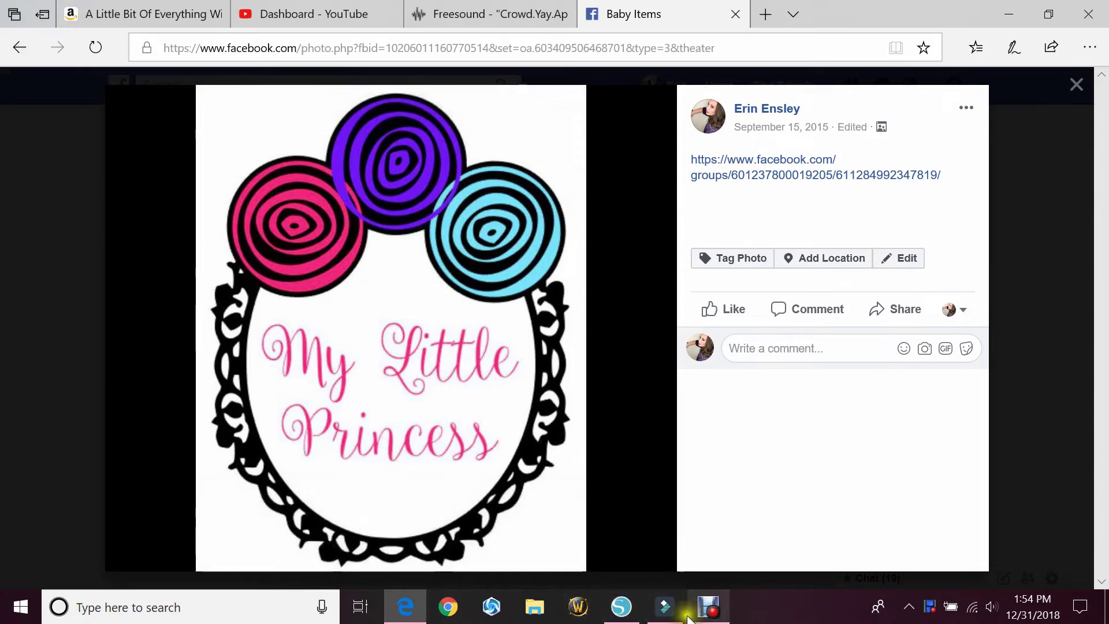
left_click(624, 614)
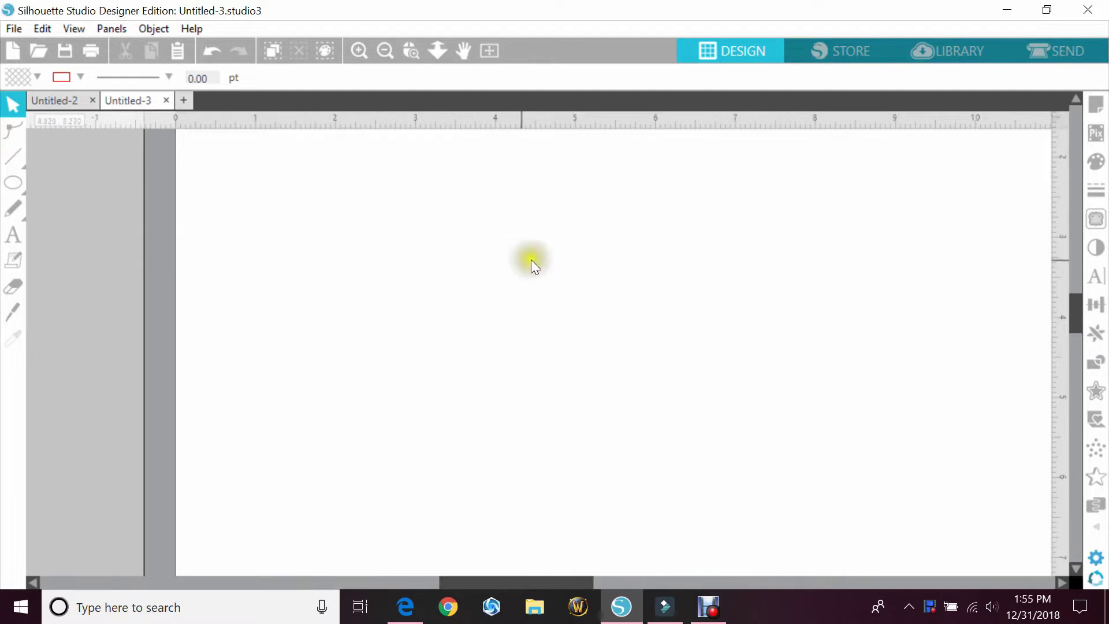
Draw ten overlapping, progressively smaller ellipses on the page, the largest about 4.05 in wide by 3.23 in high.
mouse_move(17, 185)
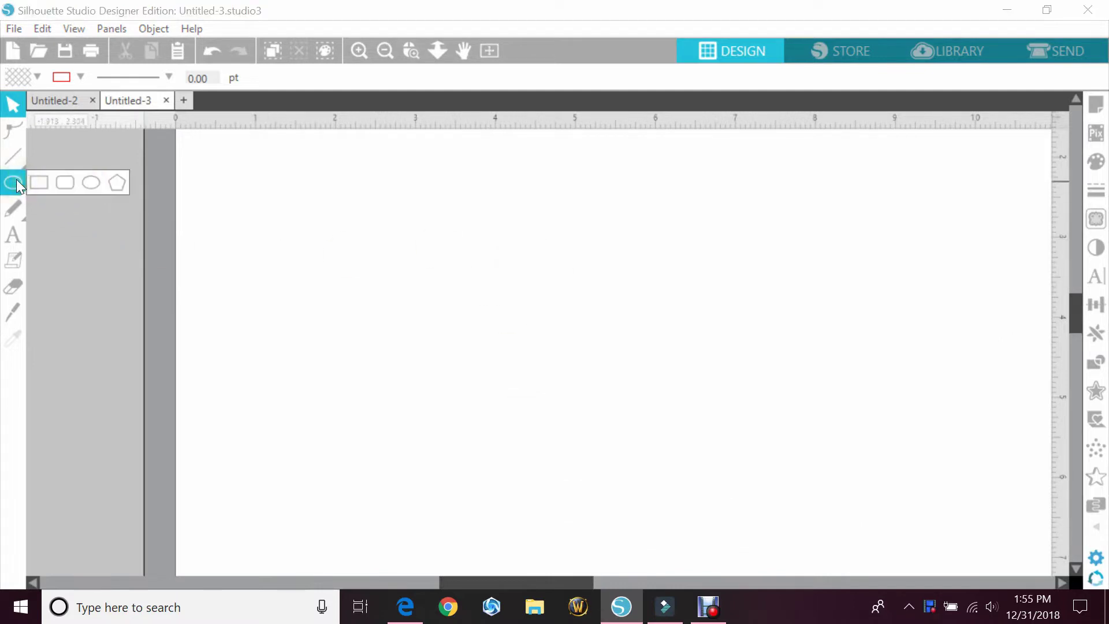
left_click(86, 186)
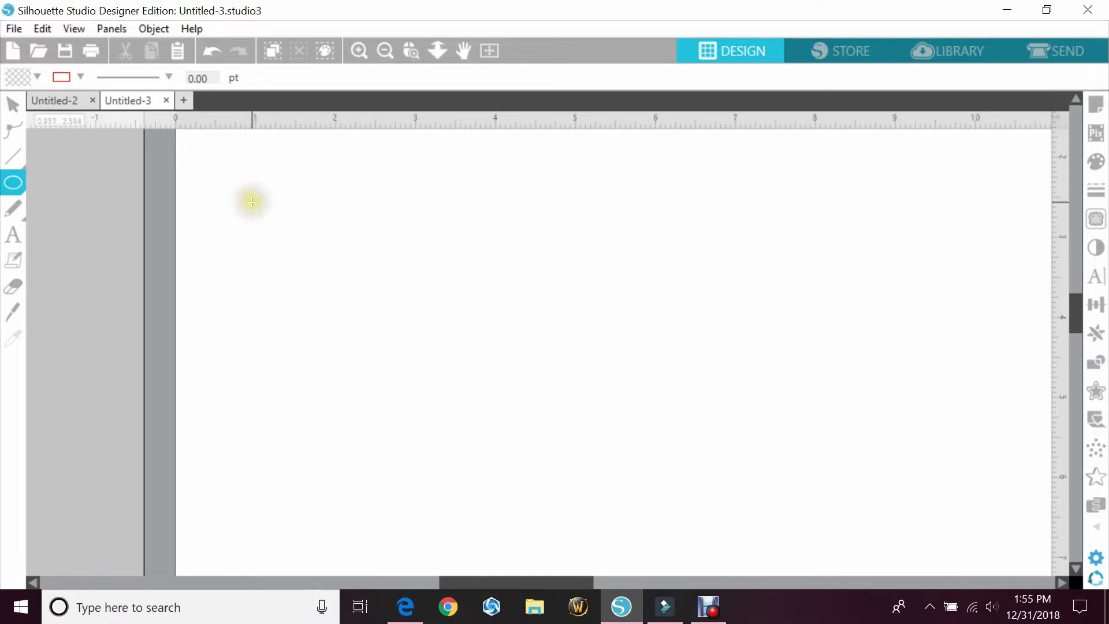
left_click_drag(252, 201, 572, 456)
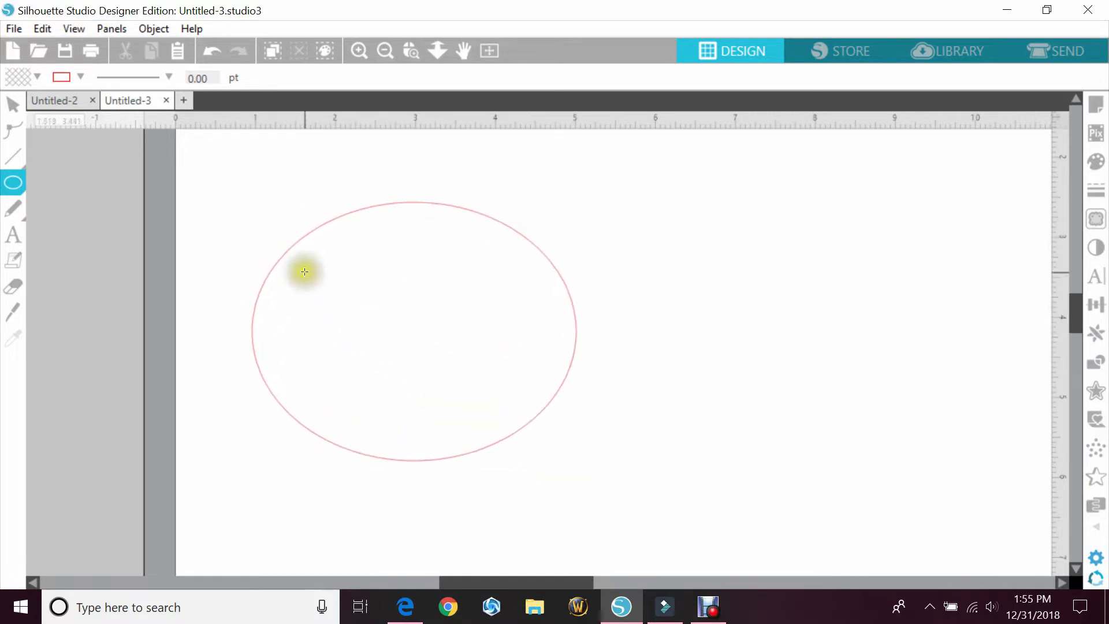
left_click_drag(288, 258, 576, 482)
left_click_drag(350, 306, 585, 514)
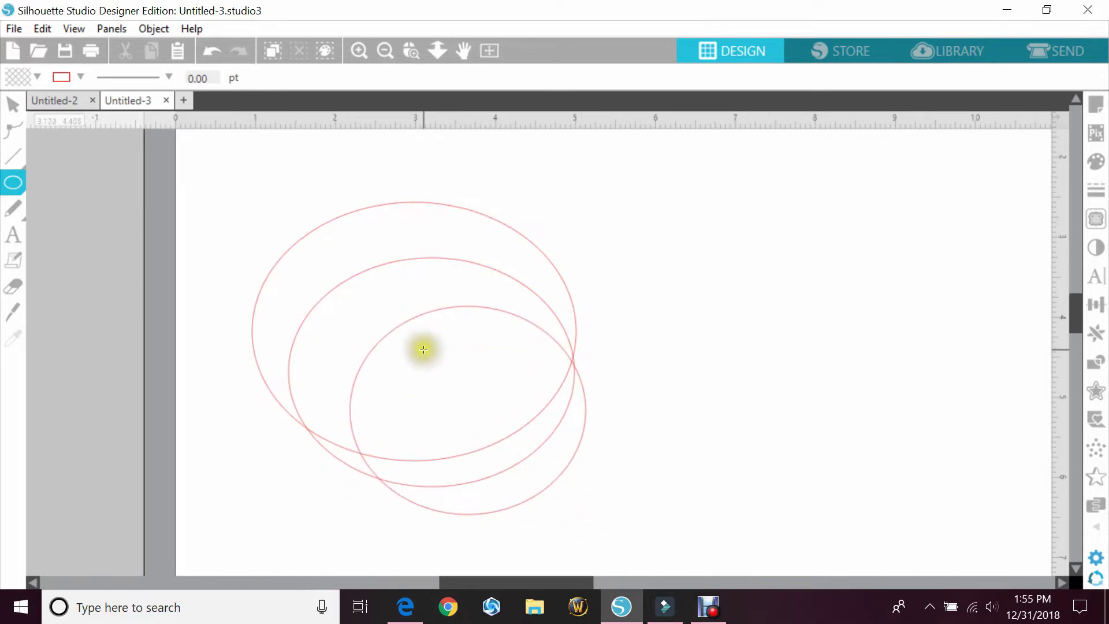
left_click_drag(423, 350, 592, 521)
left_click_drag(473, 381, 584, 490)
left_click_drag(519, 421, 583, 475)
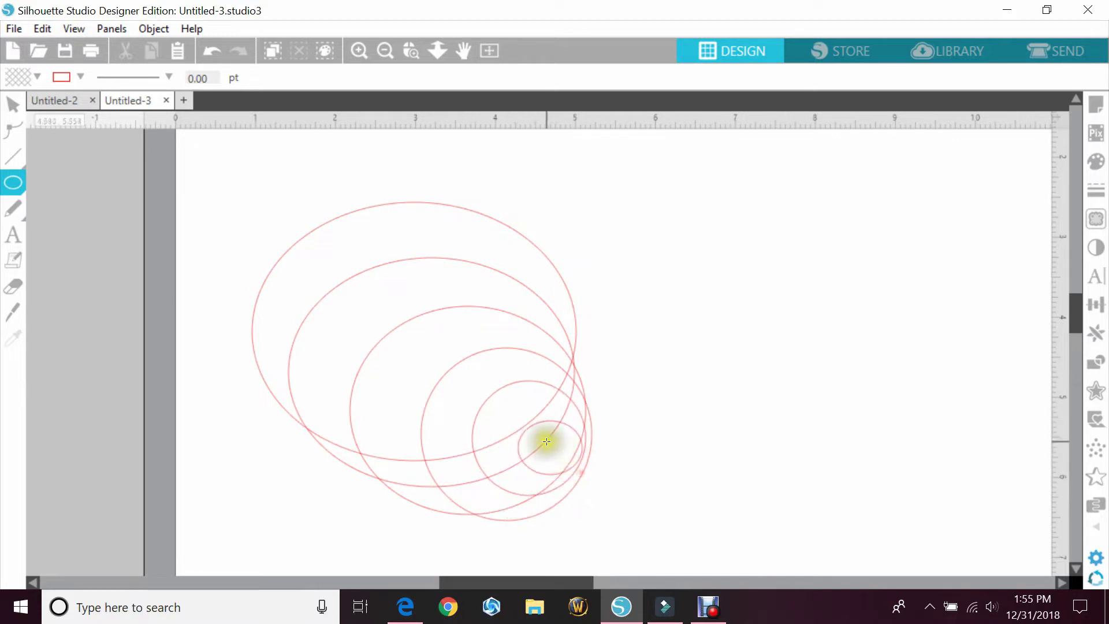
left_click_drag(546, 441, 601, 485)
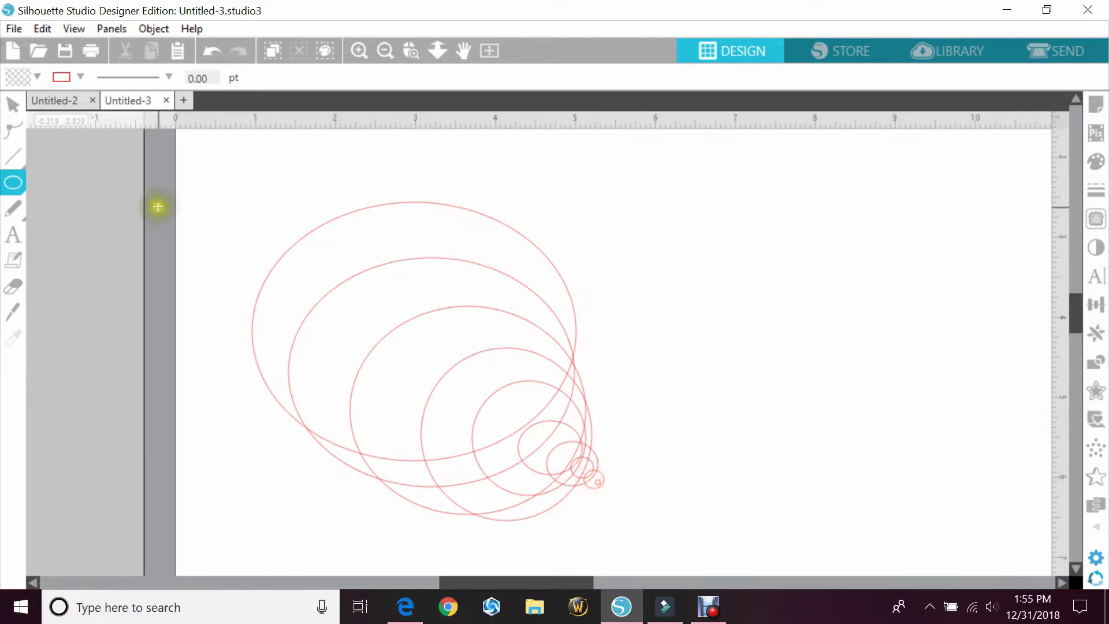
Select all the ellipses and align them on their centers both horizontally and vertically.
left_click(12, 104)
left_click_drag(158, 185, 346, 344)
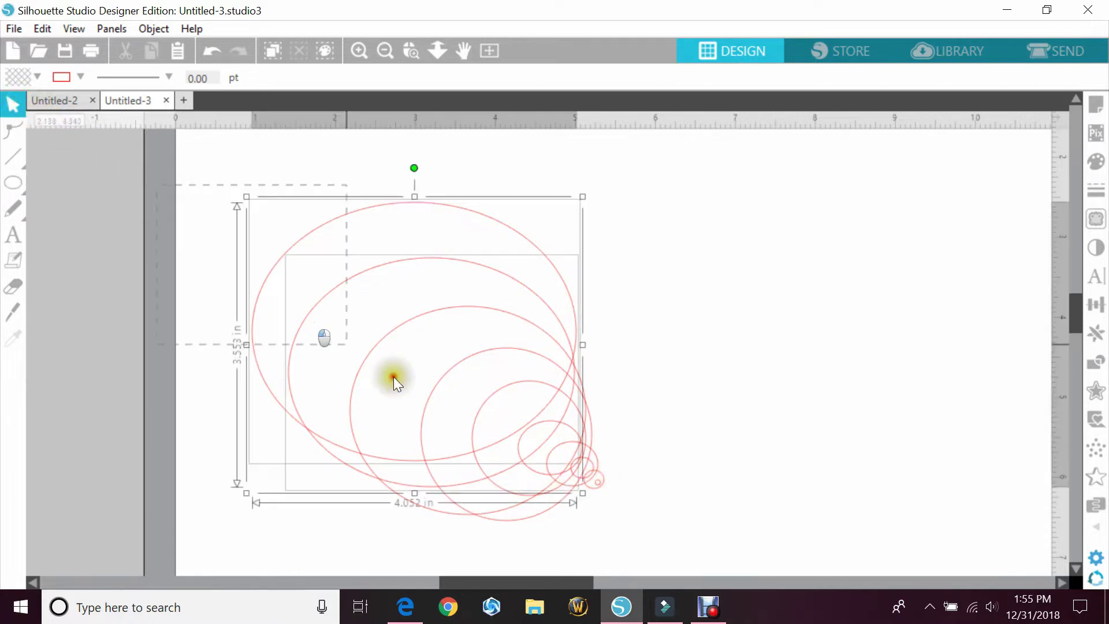
left_click_drag(394, 382, 707, 514)
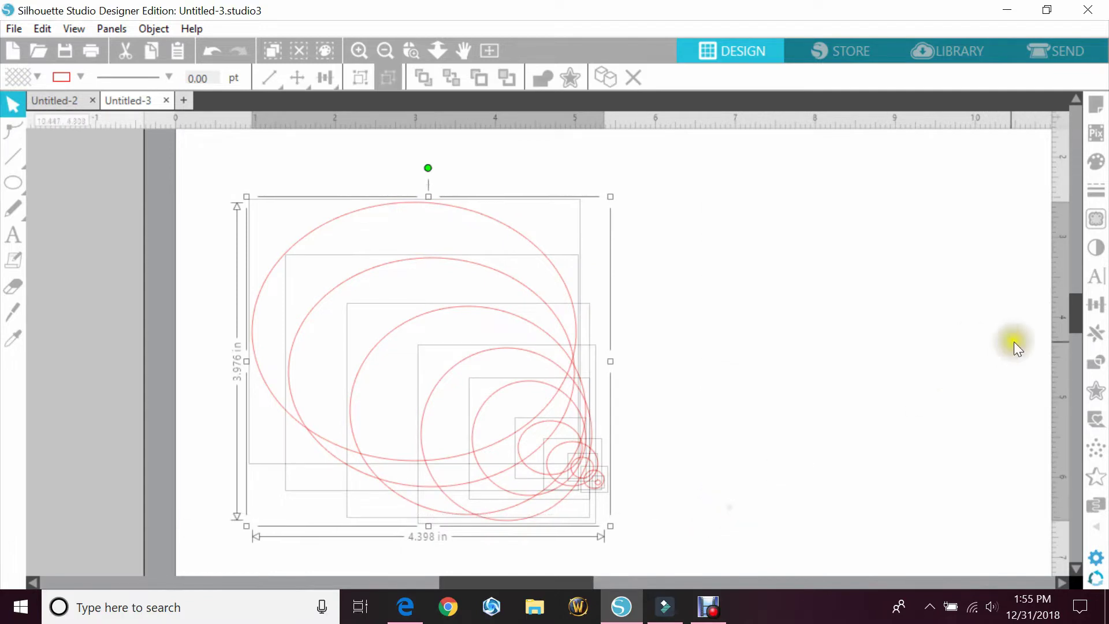
left_click(1099, 308)
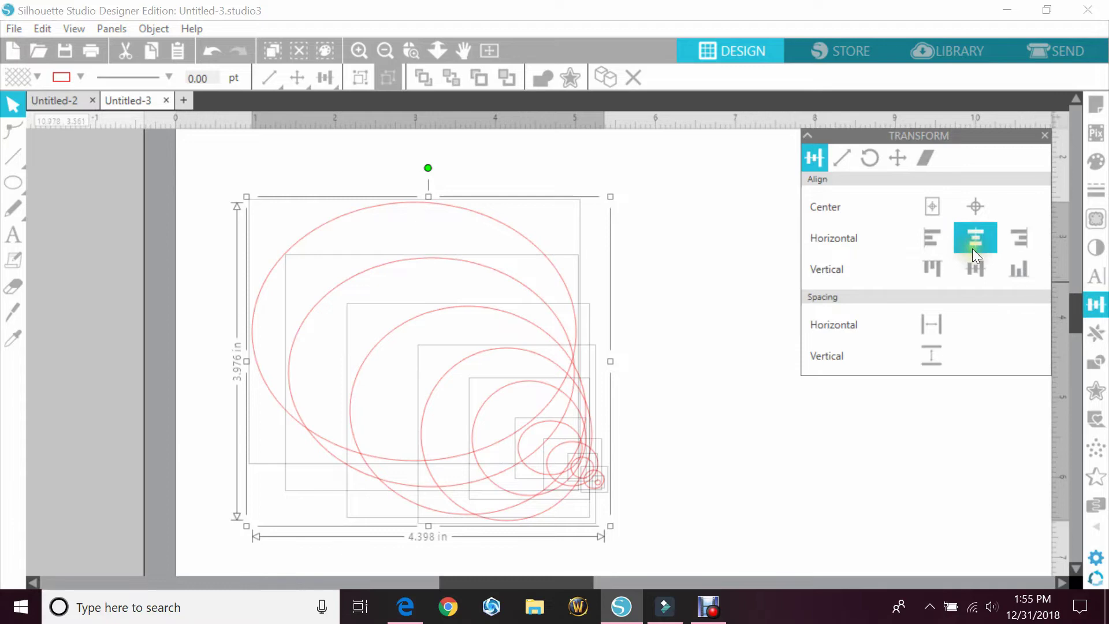
left_click(973, 241)
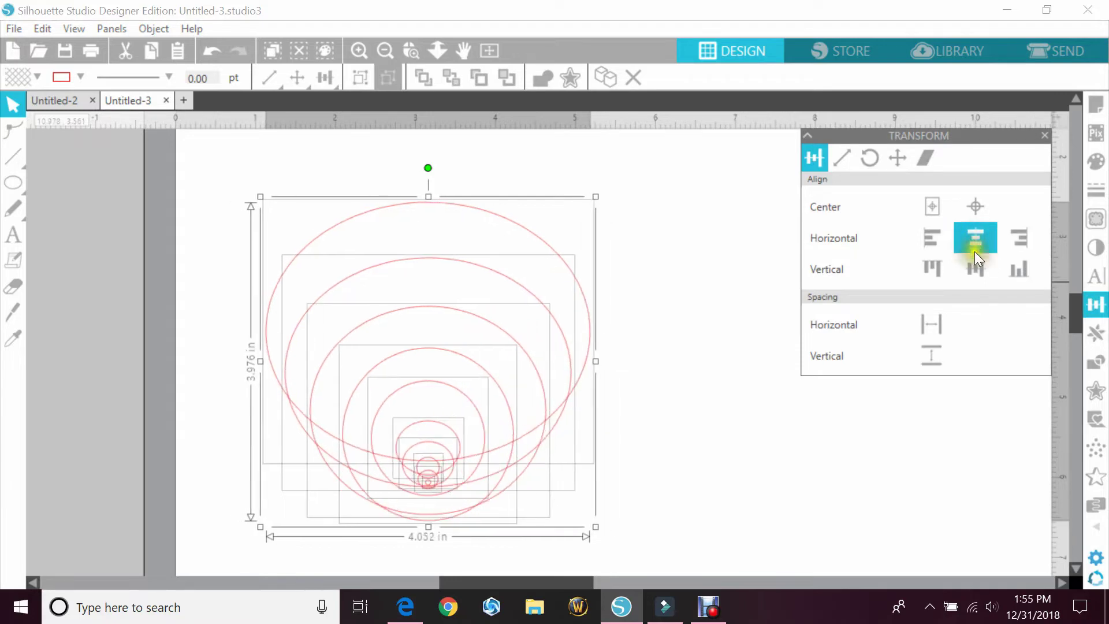
left_click(977, 269)
left_click(629, 335)
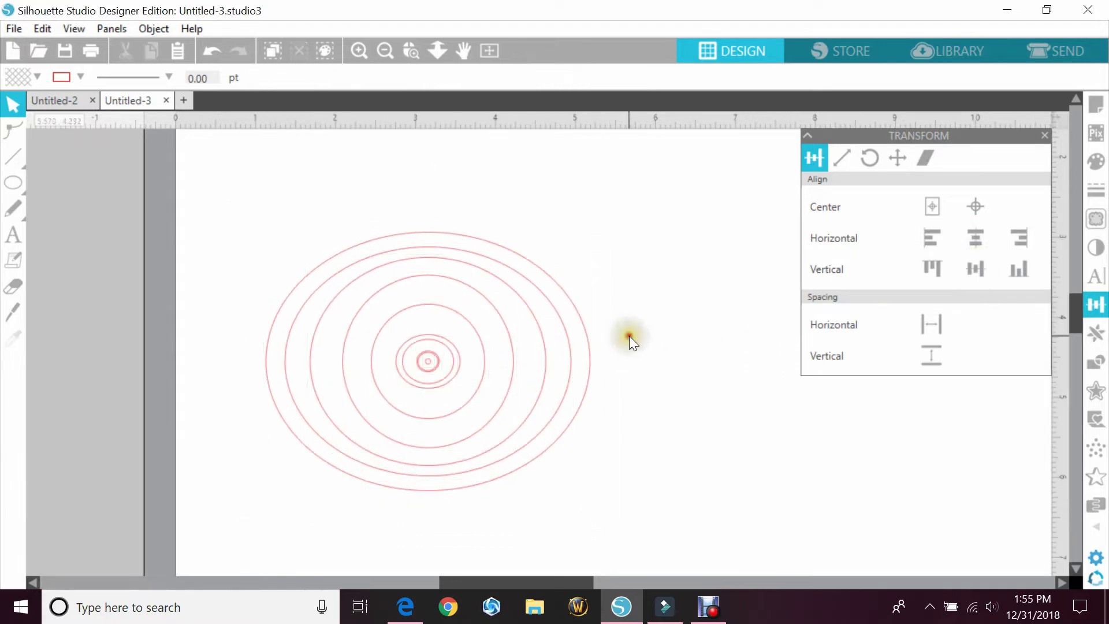
Enlarge one of the two nearly coincident rings around the innermost ellipse to about 0.36 in wide by 0.33 in high.
left_click(389, 46)
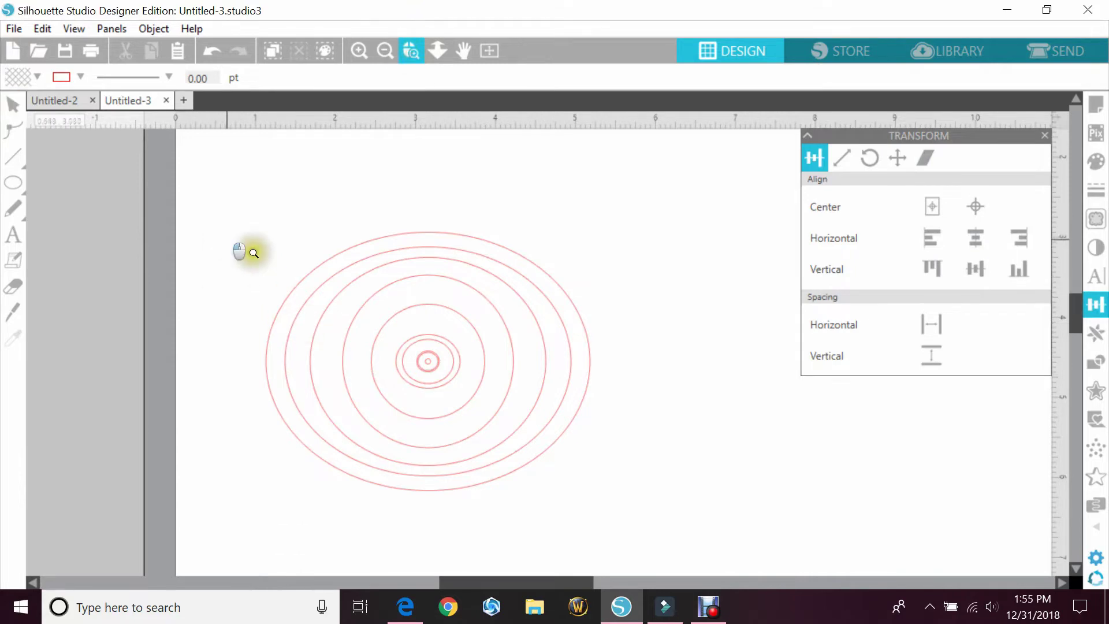
left_click_drag(232, 241, 676, 478)
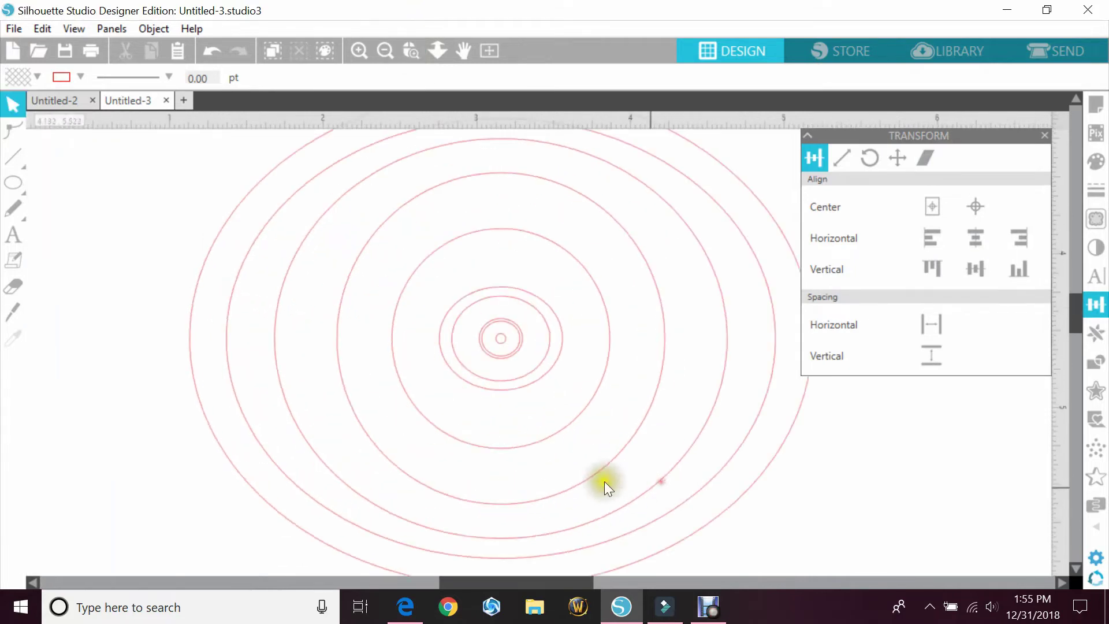
left_click(497, 354)
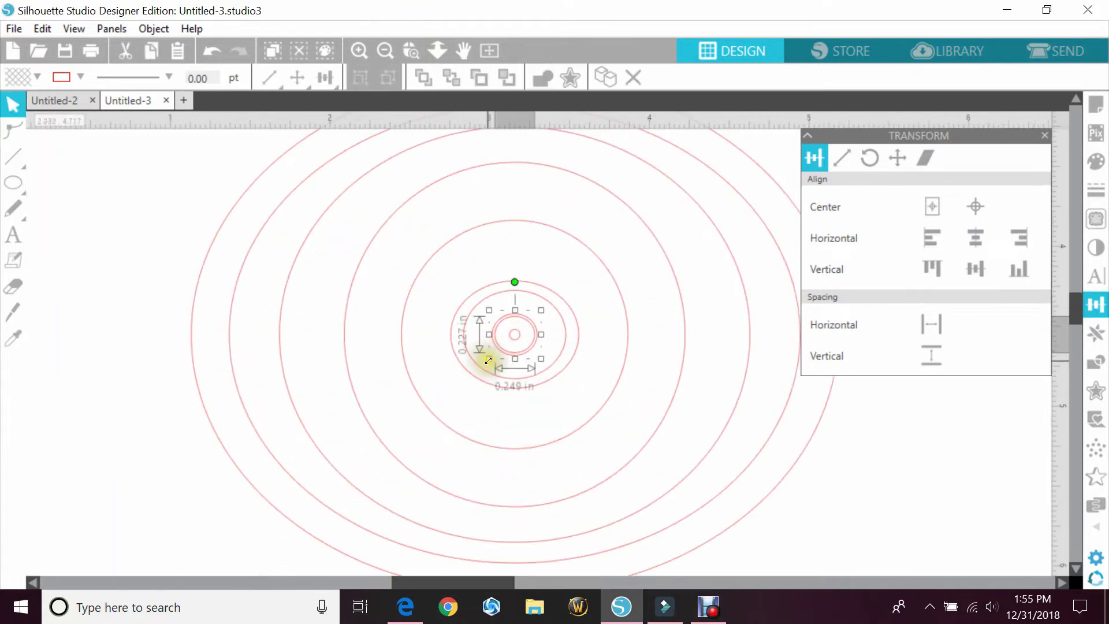
left_click_drag(489, 360, 525, 368)
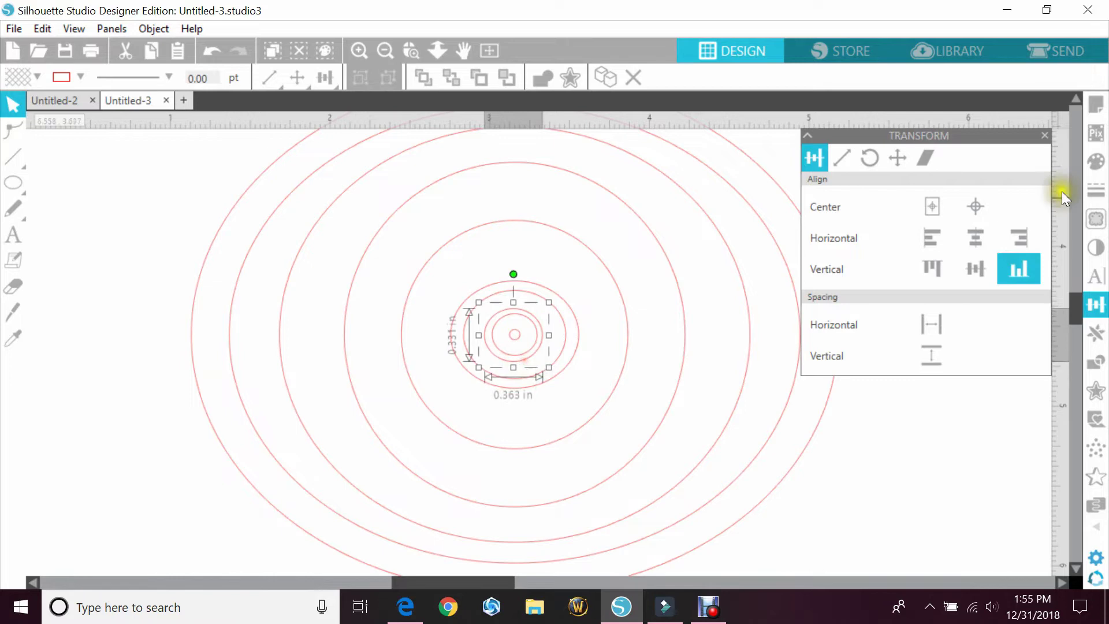
left_click(1042, 138)
left_click(906, 324)
scroll(884, 321, "up", 1)
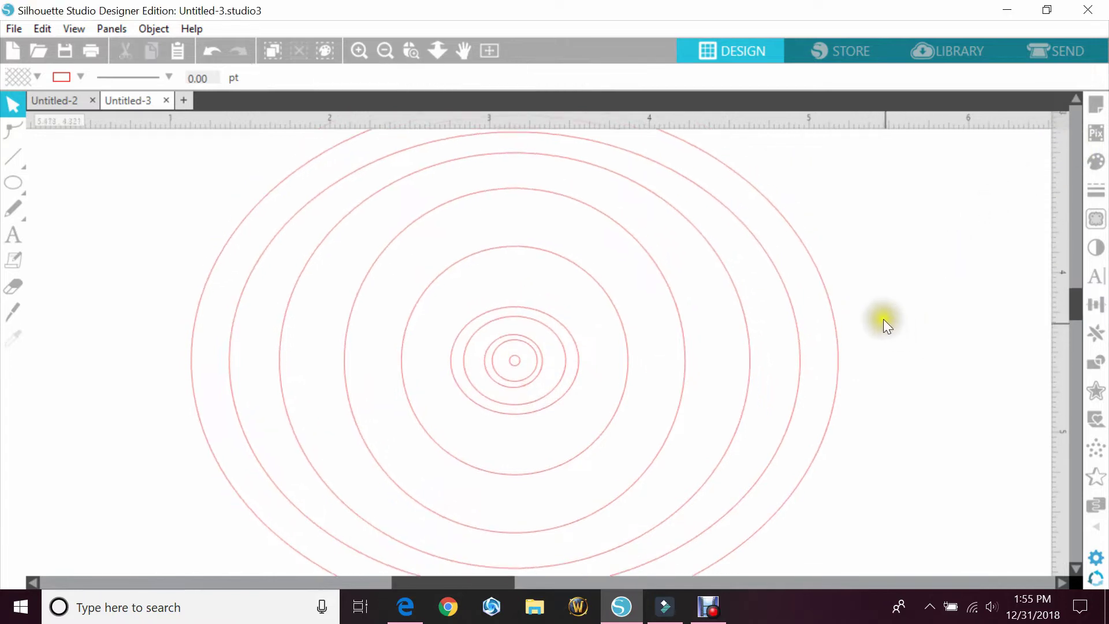
Edit the points of the outermost ellipse, shifting them unevenly to give it an irregular rounded outline.
left_click(386, 51)
left_click(386, 51)
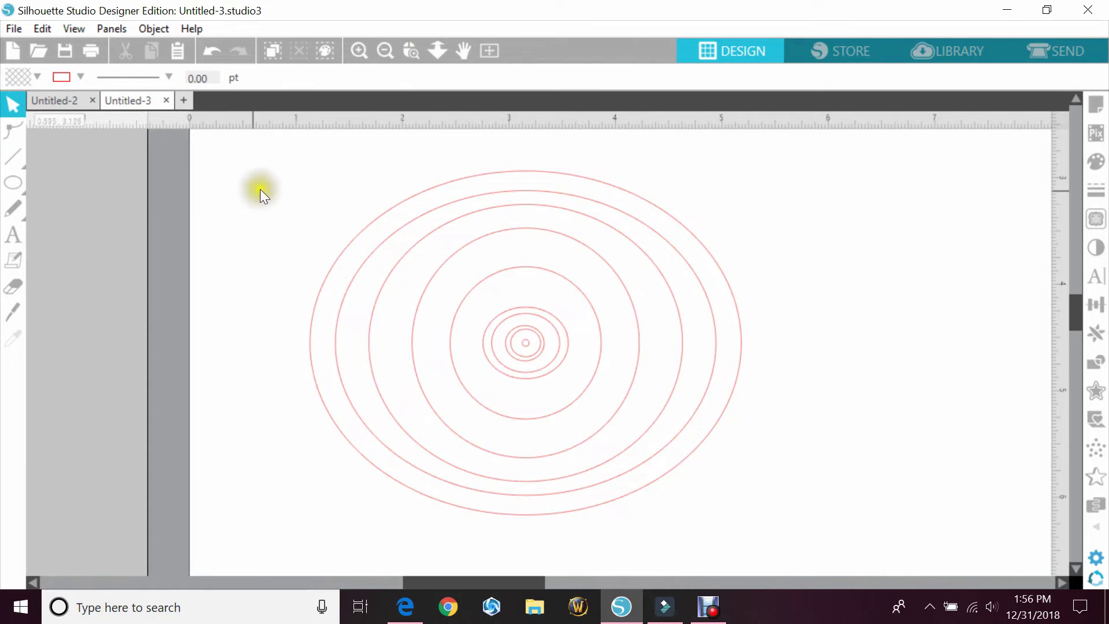
left_click_drag(337, 236, 359, 247)
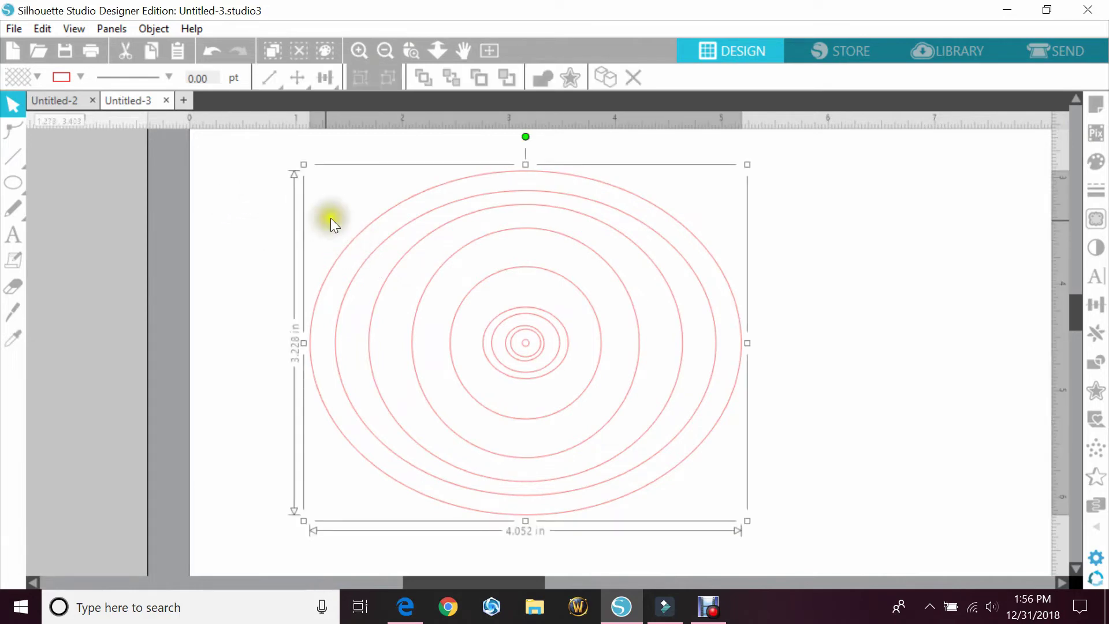
double_click(595, 176)
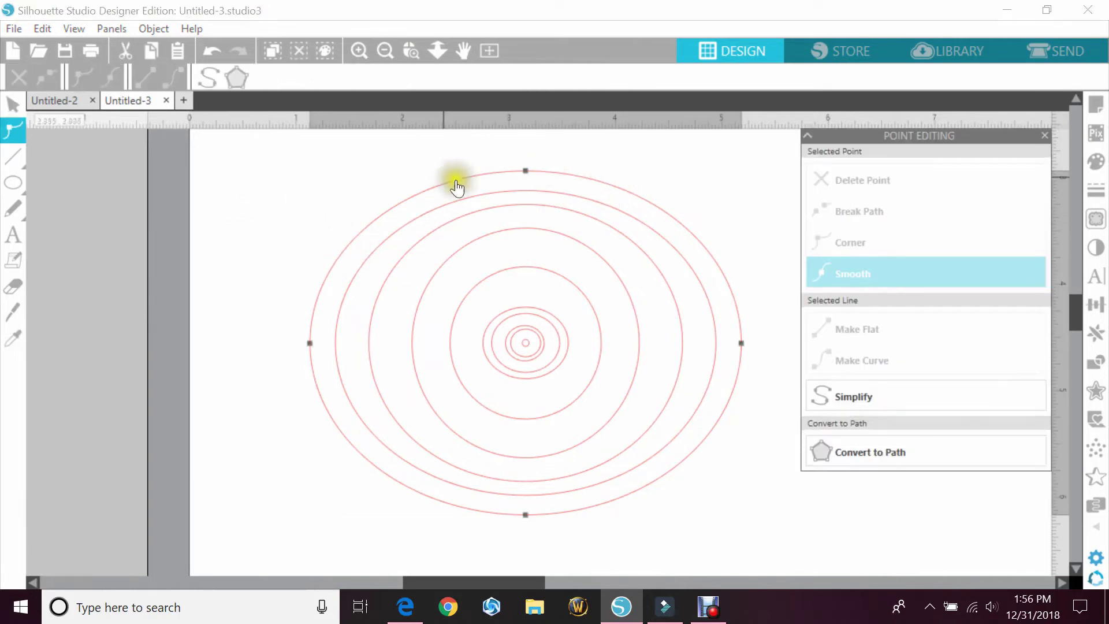
mouse_move(526, 171)
left_mouse_down()
mouse_move(483, 176)
mouse_move(545, 174)
mouse_move(505, 174)
left_mouse_up()
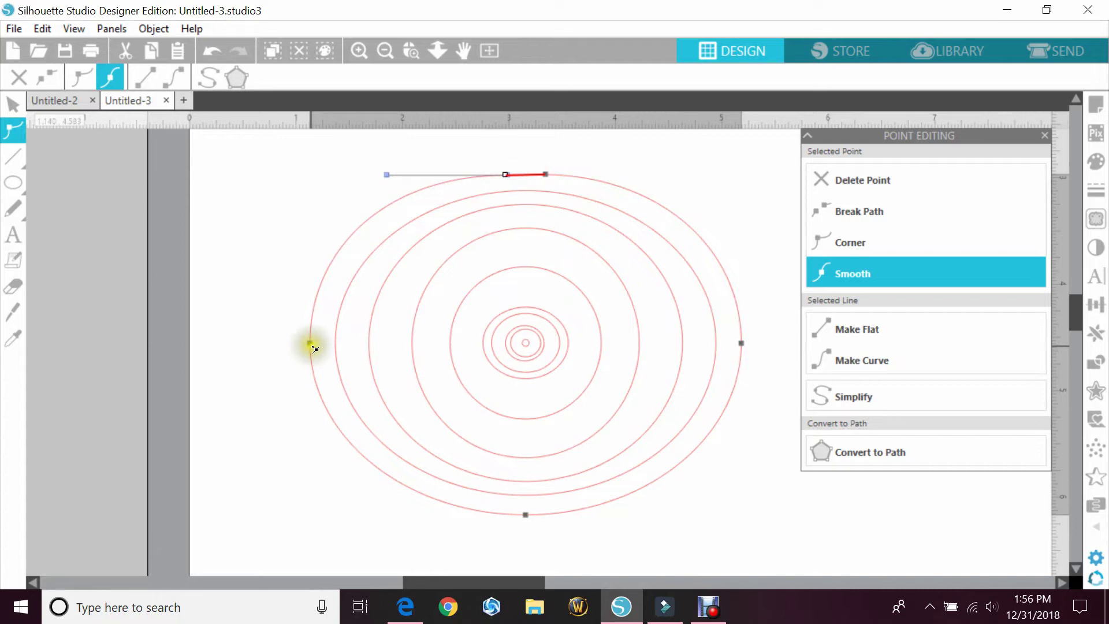
left_click_drag(313, 345, 313, 376)
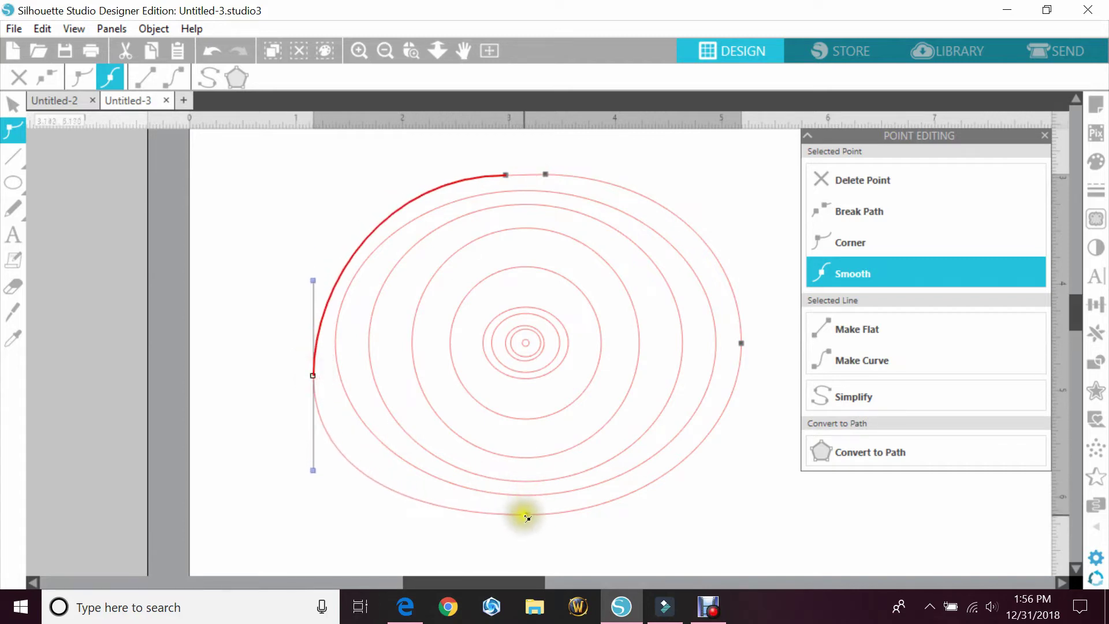
left_click_drag(527, 518, 548, 519)
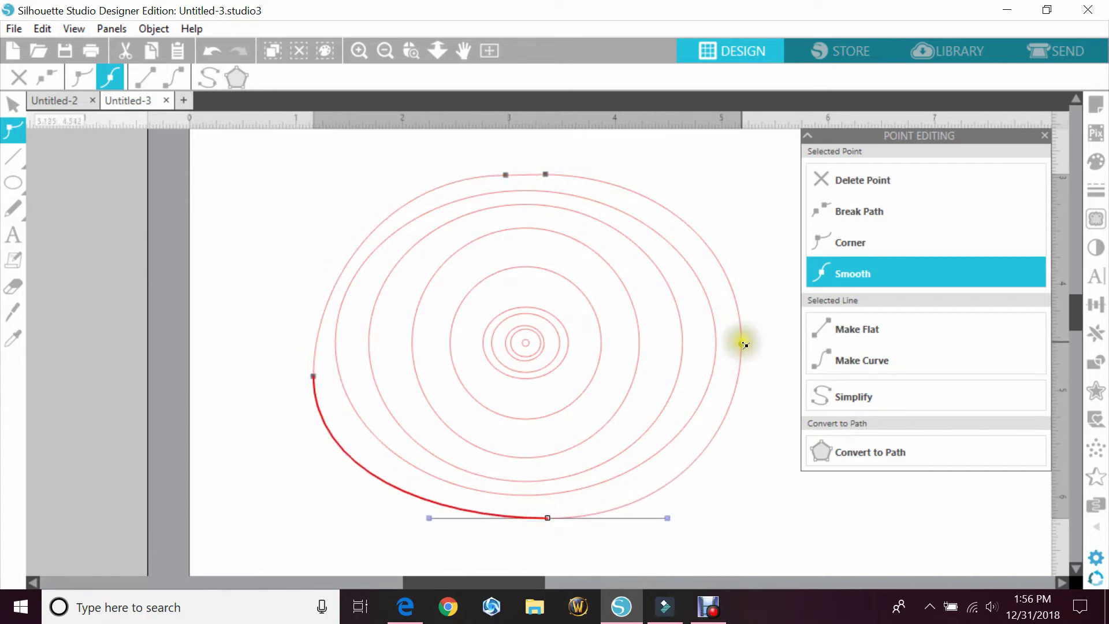
left_click_drag(745, 345, 740, 305)
left_click_drag(741, 218, 726, 241)
Shift the points and curve handle of the second ring from the outside to make it irregular within the outer ring.
double_click(710, 300)
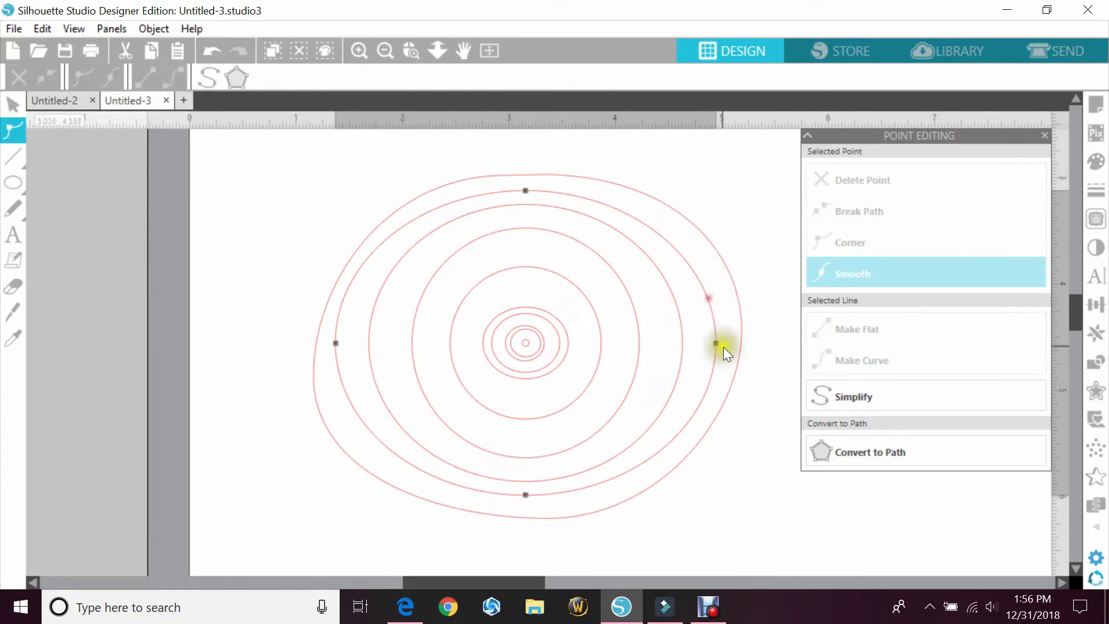
left_click_drag(716, 344, 708, 373)
left_click_drag(526, 495, 518, 501)
left_click_drag(337, 348, 347, 363)
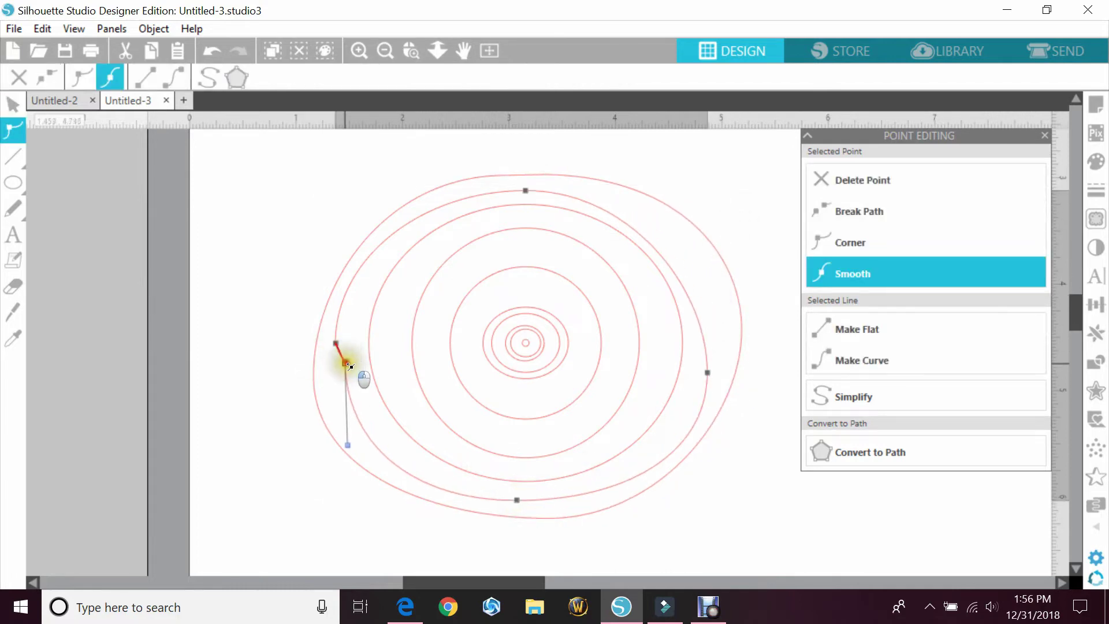
left_click_drag(347, 445, 369, 451)
left_click_drag(525, 190, 532, 190)
Reshape the third and fourth rings from the outside into uneven curves by shifting their points.
double_click(448, 223)
left_click_drag(370, 343, 376, 330)
left_click_drag(526, 205, 535, 209)
left_click_drag(683, 343, 675, 367)
double_click(563, 451)
left_click_drag(412, 343, 401, 351)
left_click_drag(525, 458, 560, 444)
left_click_drag(640, 343, 649, 347)
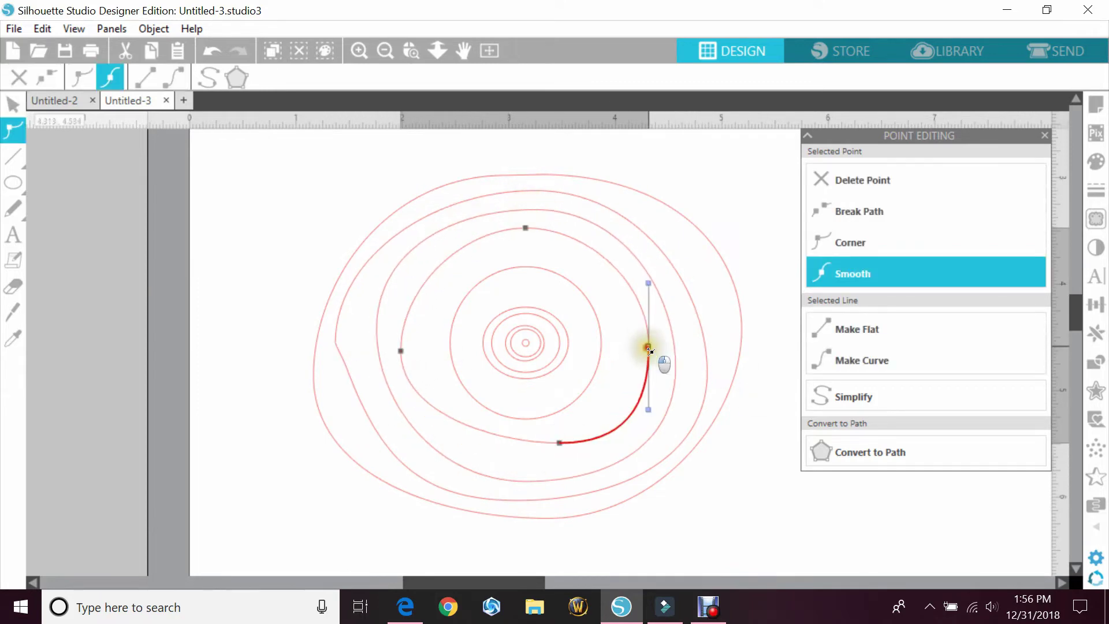
Reshape the fifth and sixth rings from the outside by pulling their points outward into rounded, uneven diamonds.
left_click(582, 296)
left_click_drag(526, 267, 521, 251)
left_click_drag(450, 343, 430, 351)
left_click_drag(526, 418, 548, 422)
left_click(539, 379)
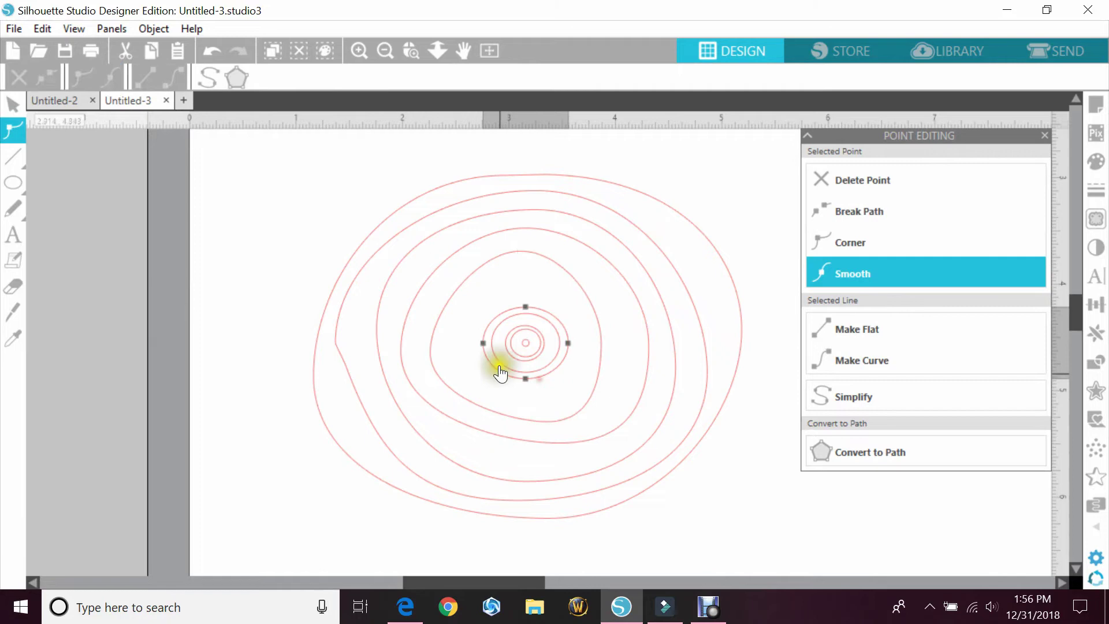
left_click_drag(483, 343, 461, 348)
left_click_drag(525, 379, 533, 402)
left_click_drag(568, 343, 587, 337)
Shift the points of the seventh ring from the outside to make it irregular, undoing an unwanted edit.
double_click(525, 313)
mouse_move(526, 307)
left_mouse_down()
mouse_move(528, 282)
mouse_move(528, 305)
left_mouse_up()
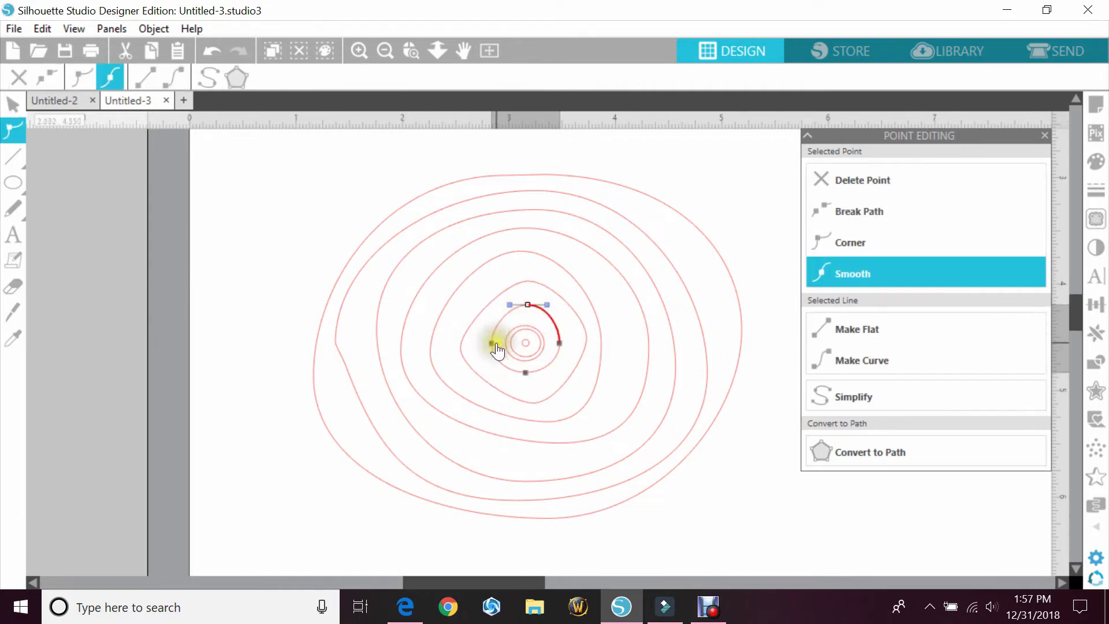
left_click_drag(496, 345, 485, 351)
left_click(215, 51)
left_click_drag(526, 372, 539, 388)
Distort the three innermost rings by moving their points, giving them small, uneven diamond-like outlines.
double_click(537, 356)
left_click_drag(559, 344, 499, 347)
left_click_drag(526, 326, 542, 347)
double_click(540, 345)
mouse_move(525, 358)
left_mouse_down()
mouse_move(529, 324)
mouse_move(527, 357)
left_mouse_up()
double_click(528, 345)
left_click_drag(529, 344, 529, 333)
left_click_drag(523, 343, 517, 344)
left_click_drag(527, 357, 526, 351)
Adjust the leftmost bend of the second ring from the outside and finish point editing.
double_click(337, 346)
left_click_drag(335, 344, 339, 341)
left_click_drag(339, 263, 341, 259)
left_click(559, 199)
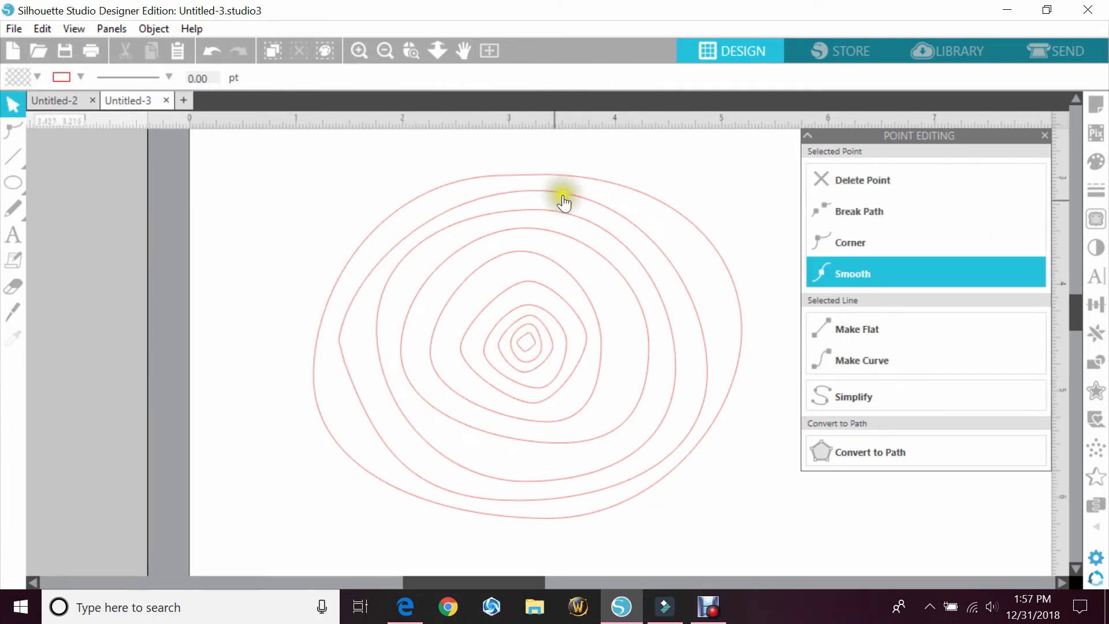
left_click(1046, 136)
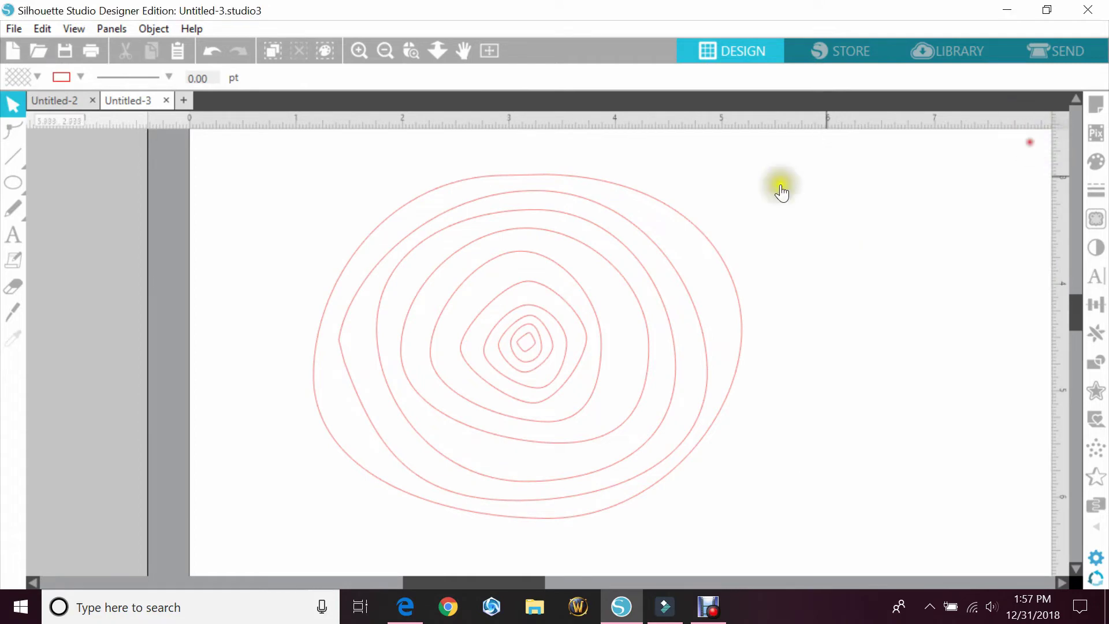
Select all the rings and combine them into a compound path.
left_click_drag(246, 209, 850, 505)
right_click(490, 366)
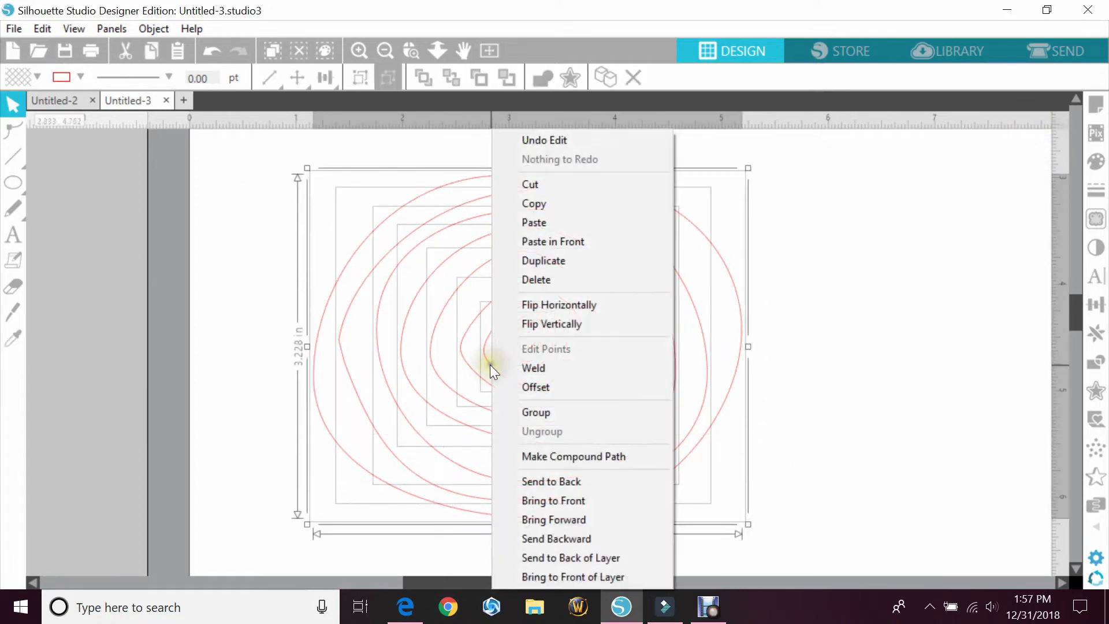
left_click(530, 456)
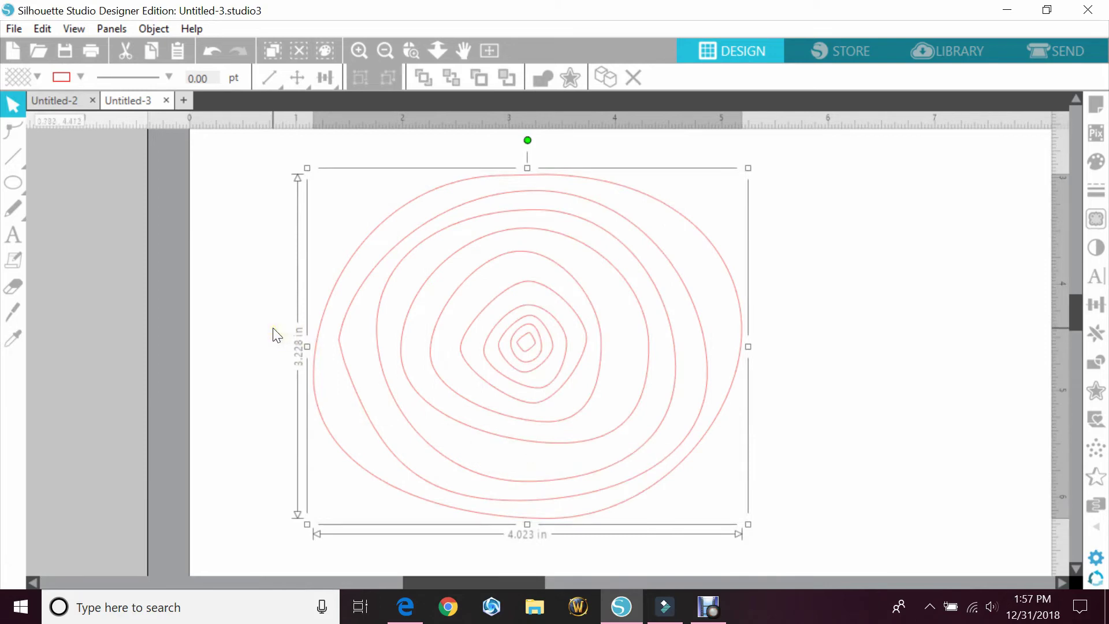
Fill the compound path with hot pink and deselect it.
left_click(37, 77)
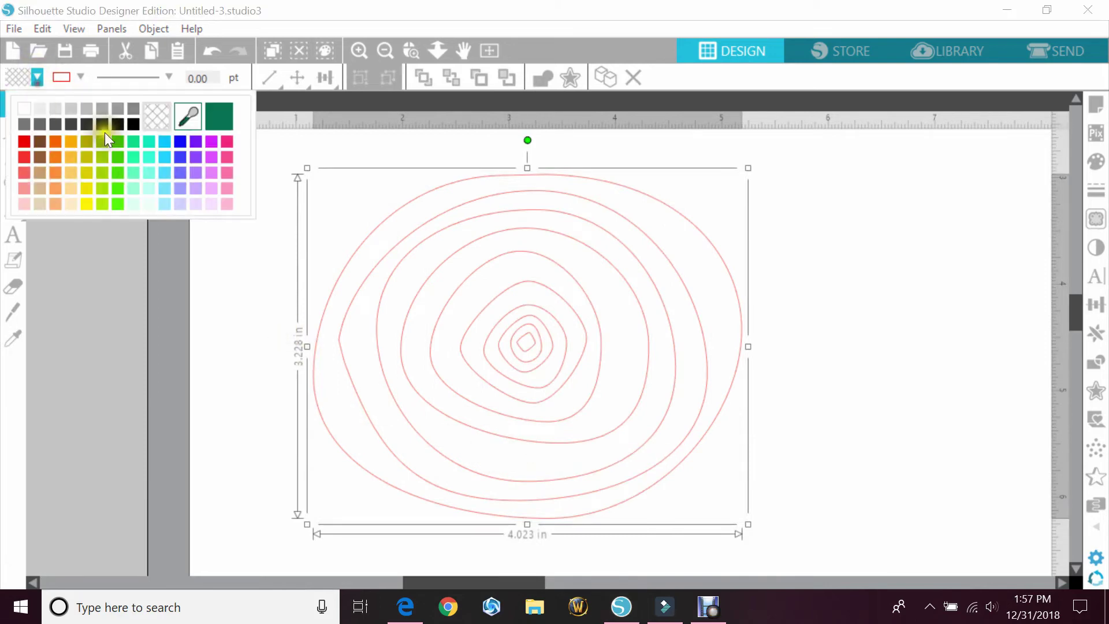
left_click(228, 142)
left_click(242, 325)
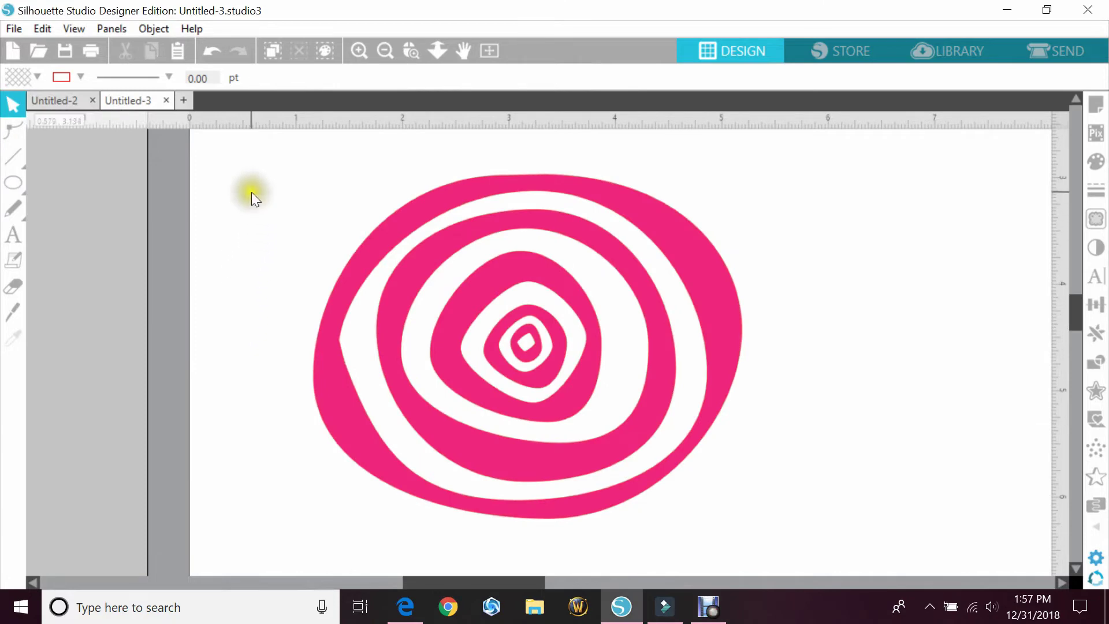
Create an offset of the whole pink flower at a distance of 0.125 in with rounded corners.
left_click_drag(251, 192, 570, 328)
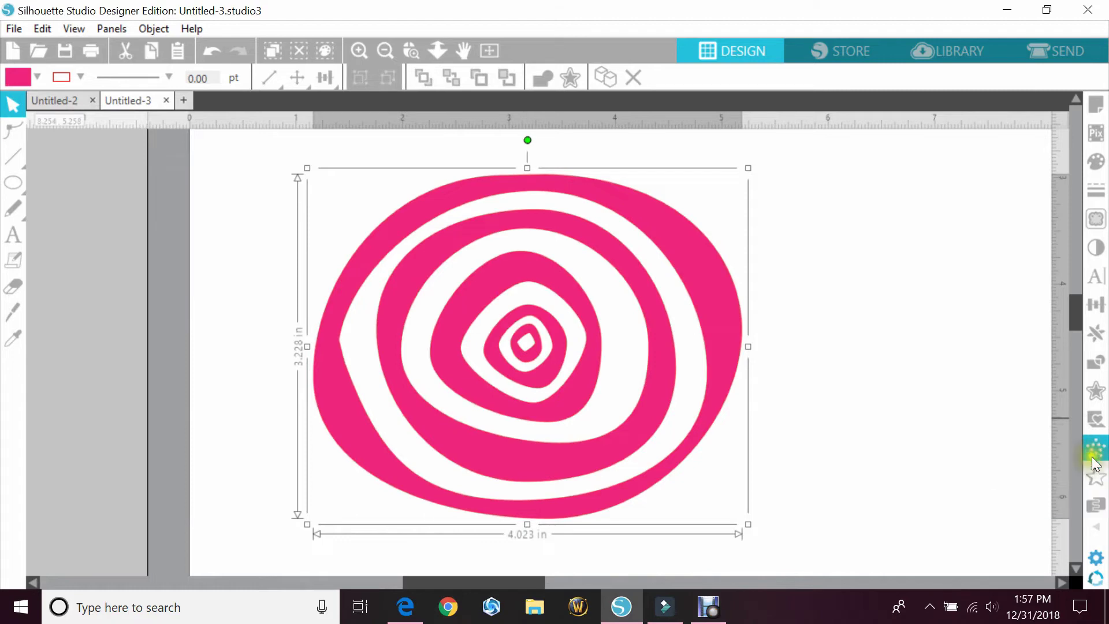
left_click(1094, 395)
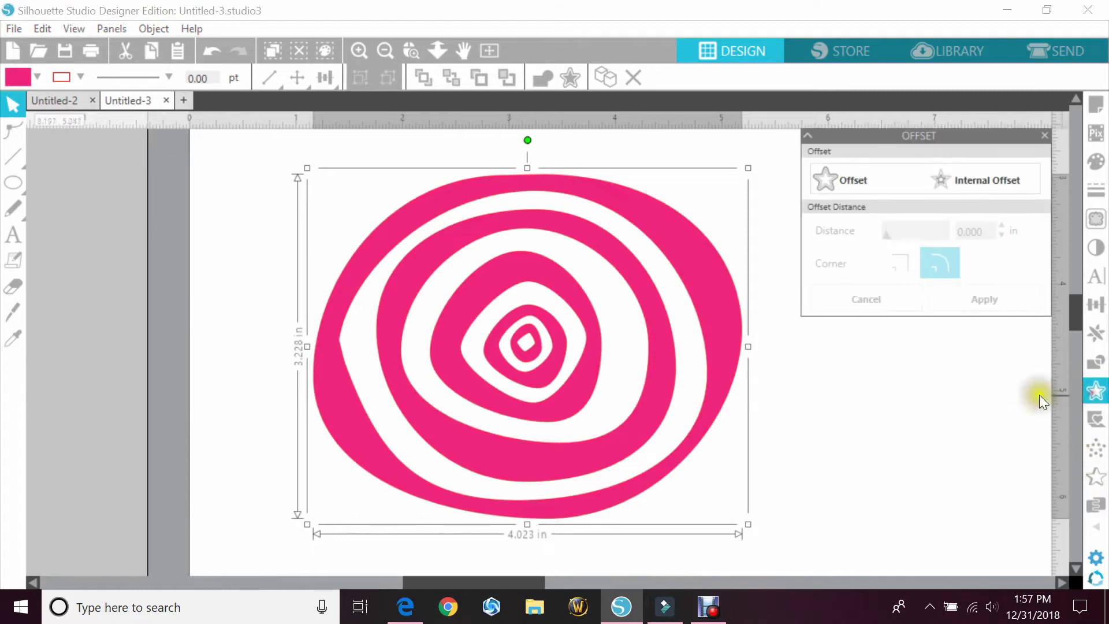
left_click(819, 178)
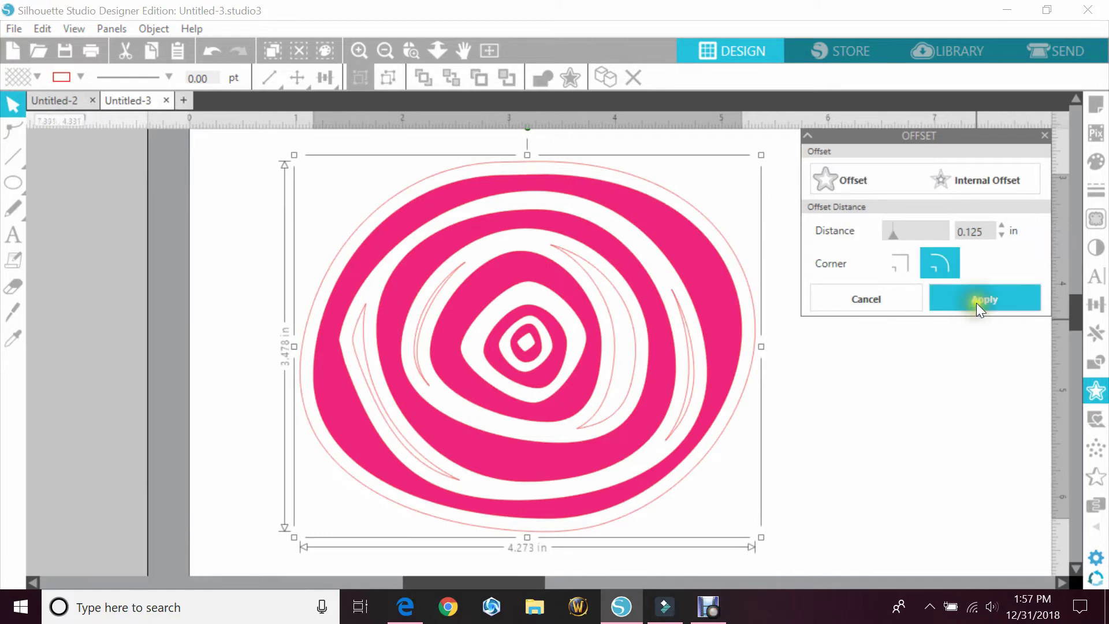
Move the offset outlines off the flower to its left and release their compound path.
left_click_drag(675, 482, 274, 462)
right_click(268, 448)
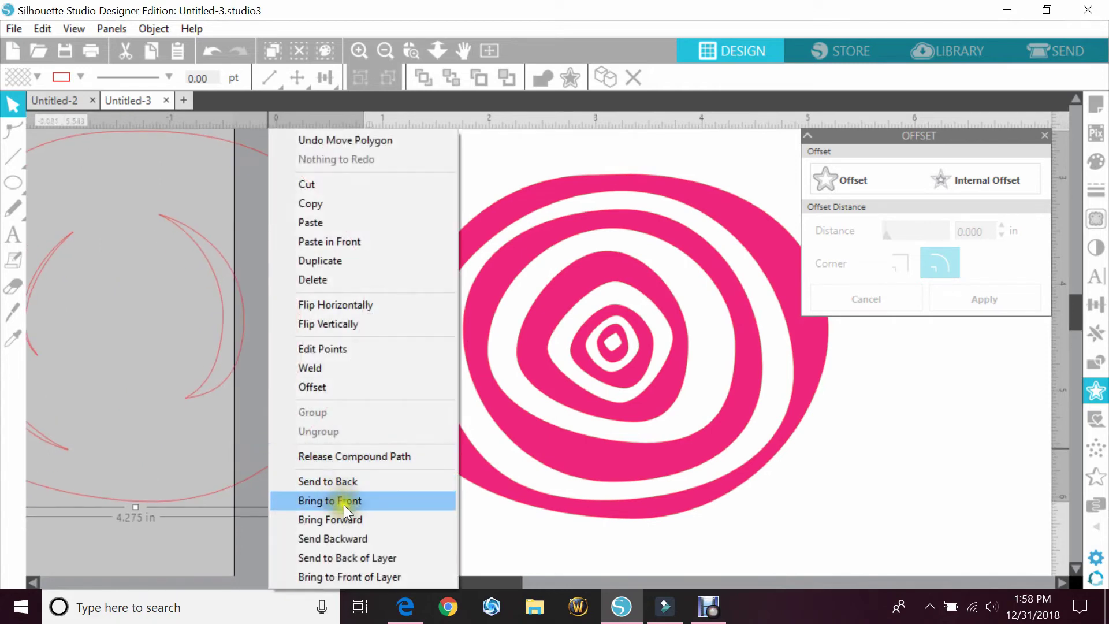
left_click(347, 456)
left_click(325, 484)
Place the outer offset outline back around the flower and delete the leftover inner crescent slivers.
mouse_move(286, 454)
left_mouse_down()
mouse_move(372, 476)
mouse_move(723, 515)
mouse_move(747, 485)
left_mouse_up()
left_click(351, 321)
left_click_drag(363, 224, 25, 415)
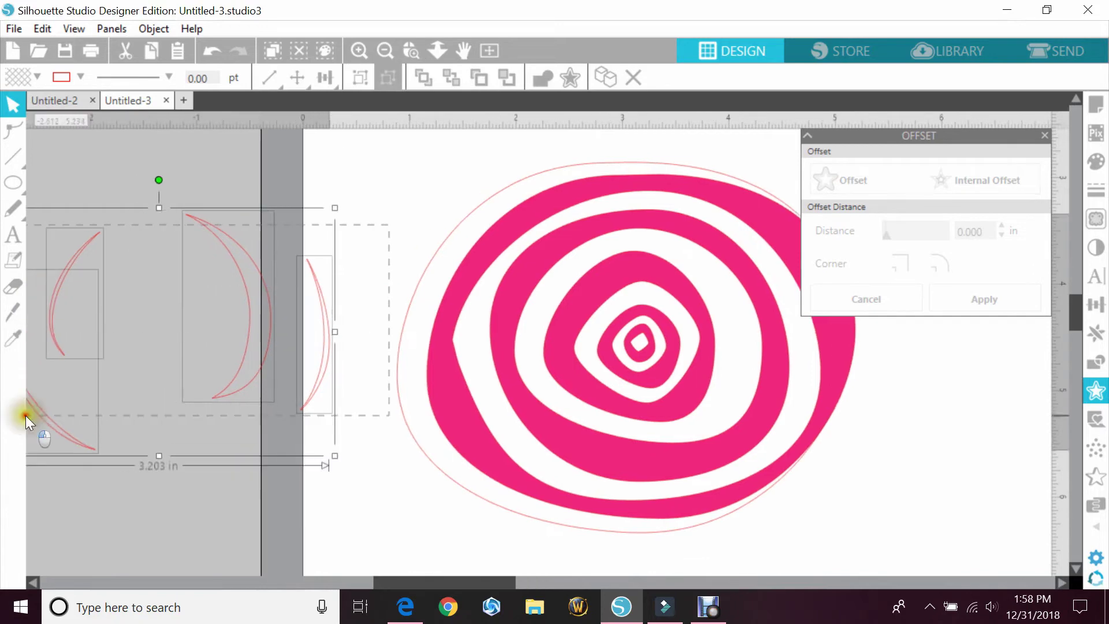
key("Delete")
Fill the outer offset outline around the flower with black.
left_click_drag(361, 257, 417, 296)
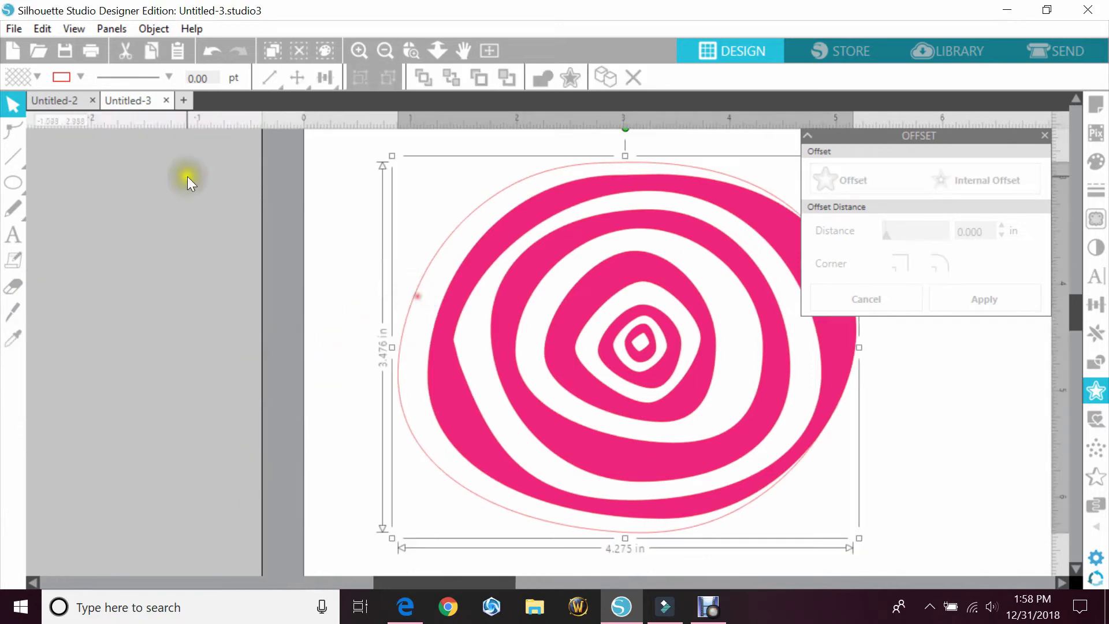
left_click(36, 76)
left_click(131, 124)
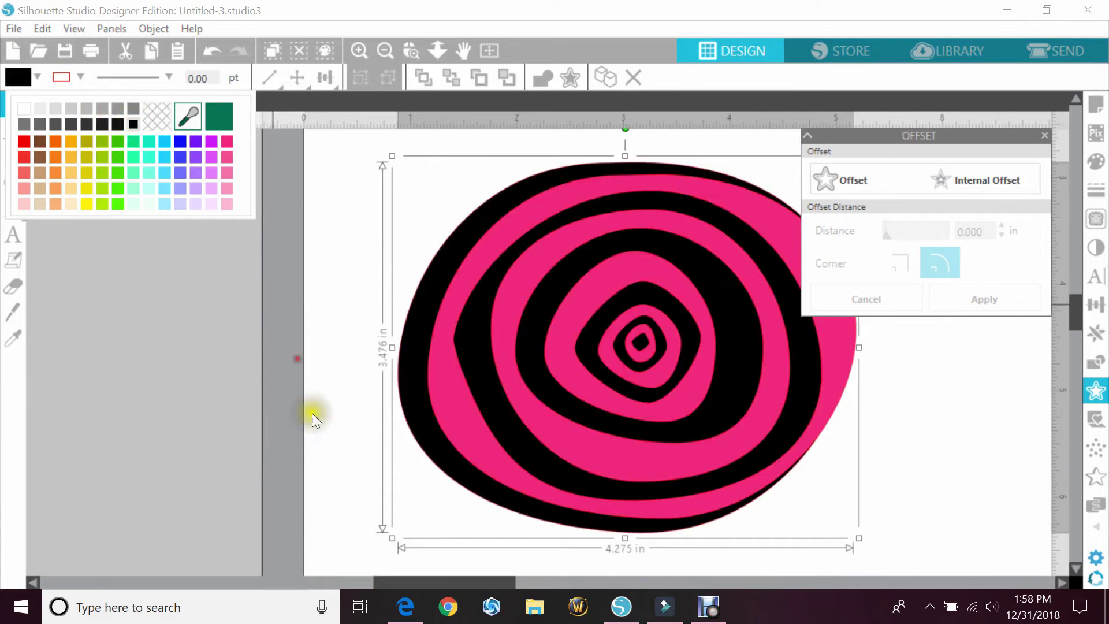
Centre the black backing shape behind the pink flower so its border is even, and close the Offset panel.
left_click(313, 415)
left_click_drag(411, 415, 427, 411)
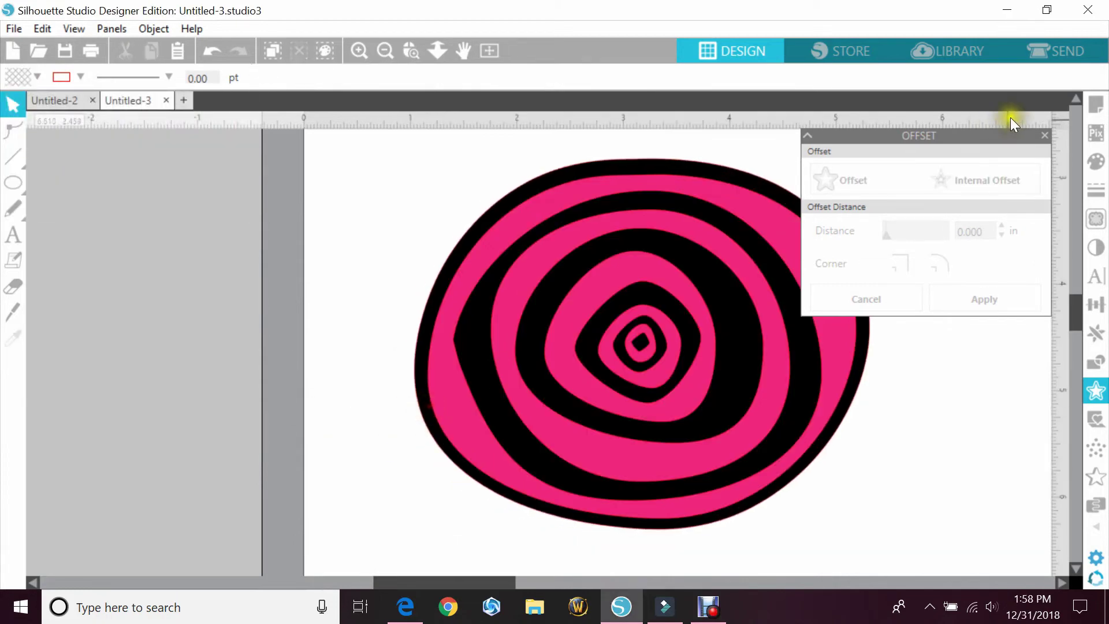
left_click(1047, 137)
left_click_drag(499, 582, 542, 582)
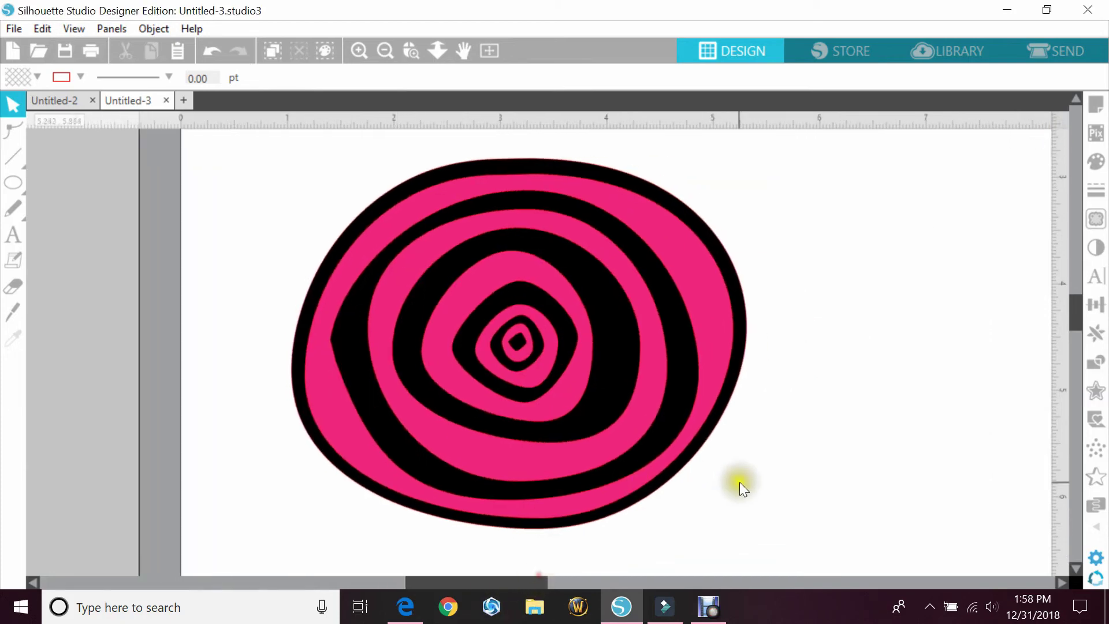